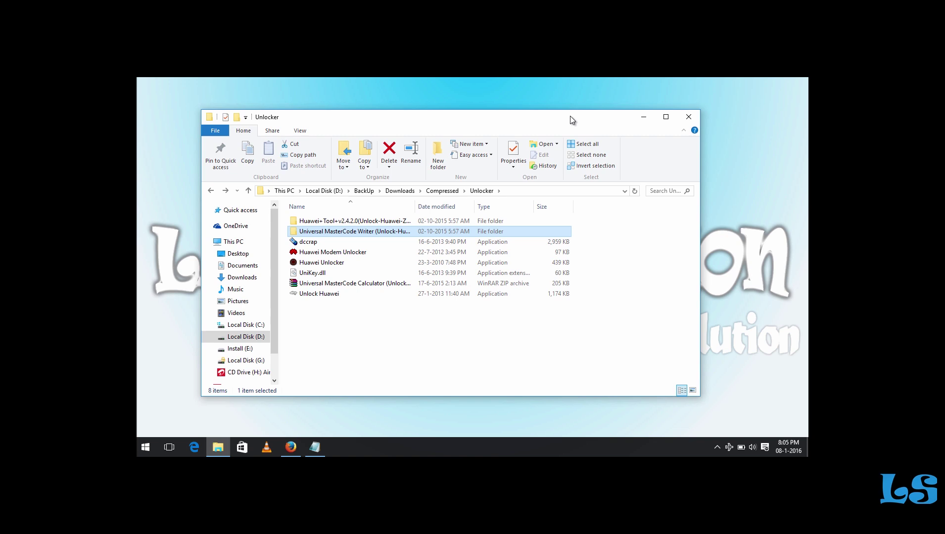
Step: Move the Unlocker folder window, clear the selection, and launch Huawei Modem Unlocker
left_click_drag(570, 116, 591, 110)
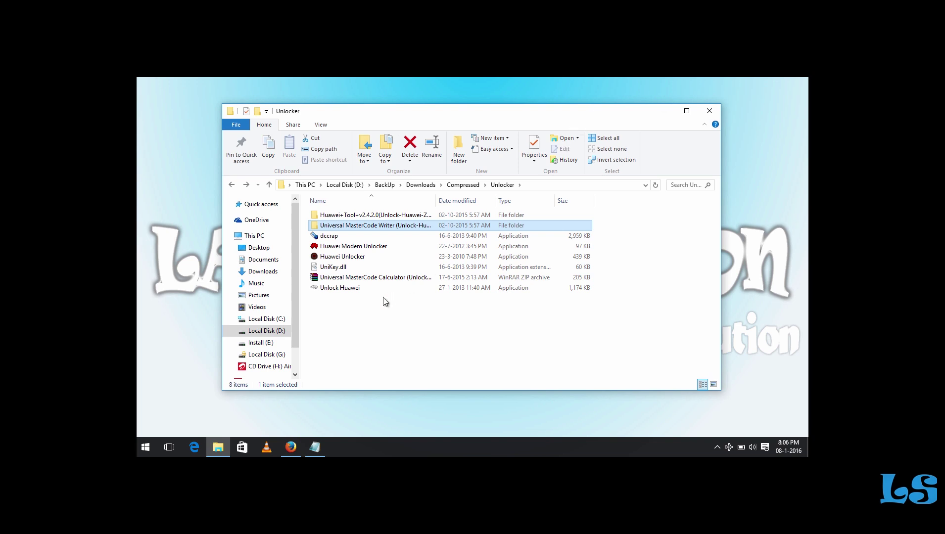
left_click(347, 349)
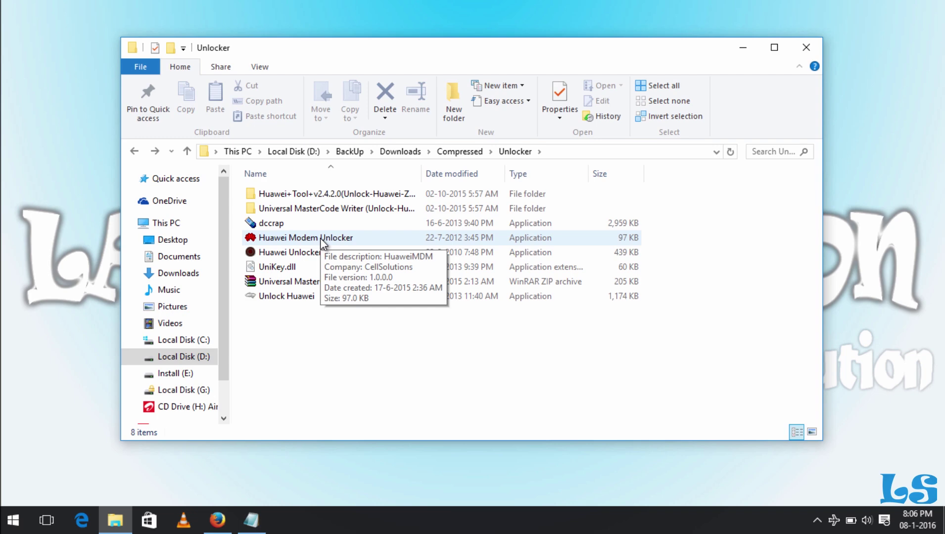
double_click(308, 239)
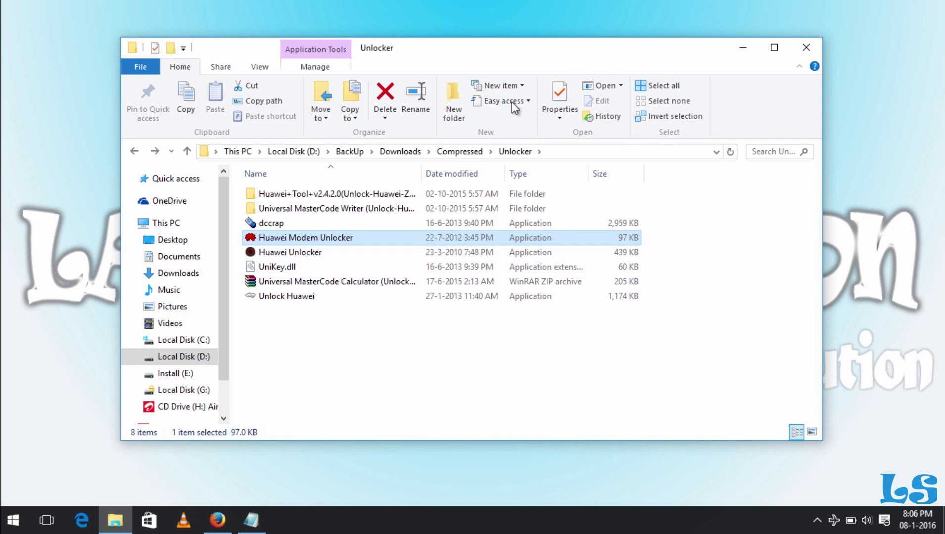
Step: Relaunch Huawei Modem Unlocker and continue past the .NET exception to reach the main window
double_click(283, 239)
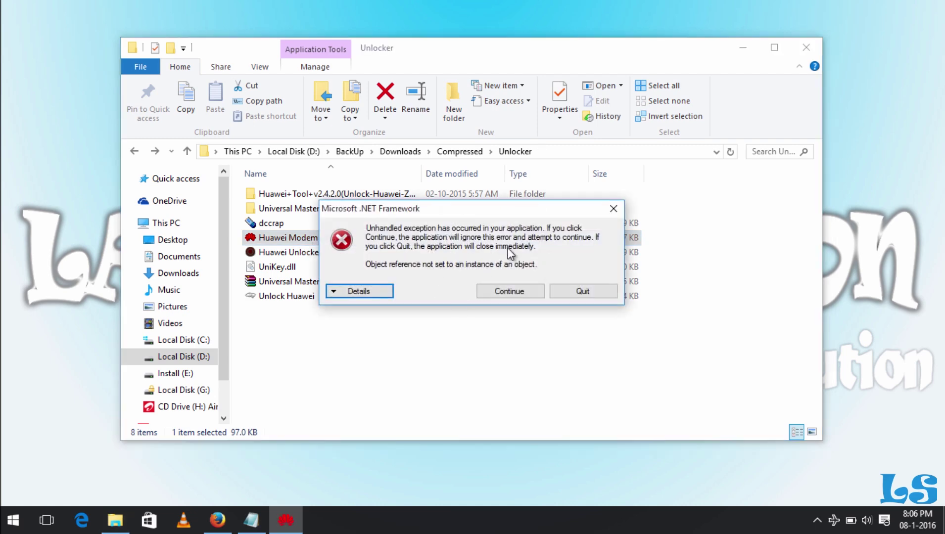
left_click(510, 292)
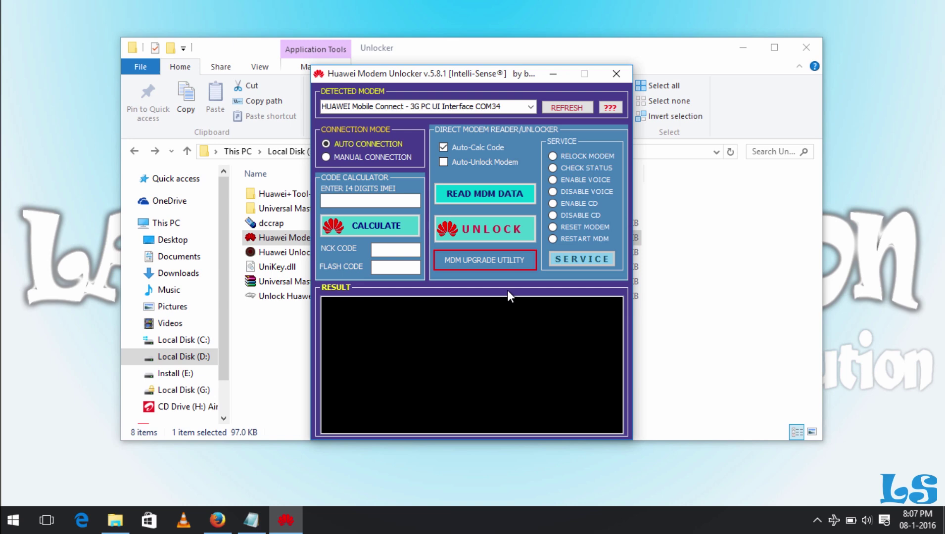
left_click_drag(476, 71, 445, 53)
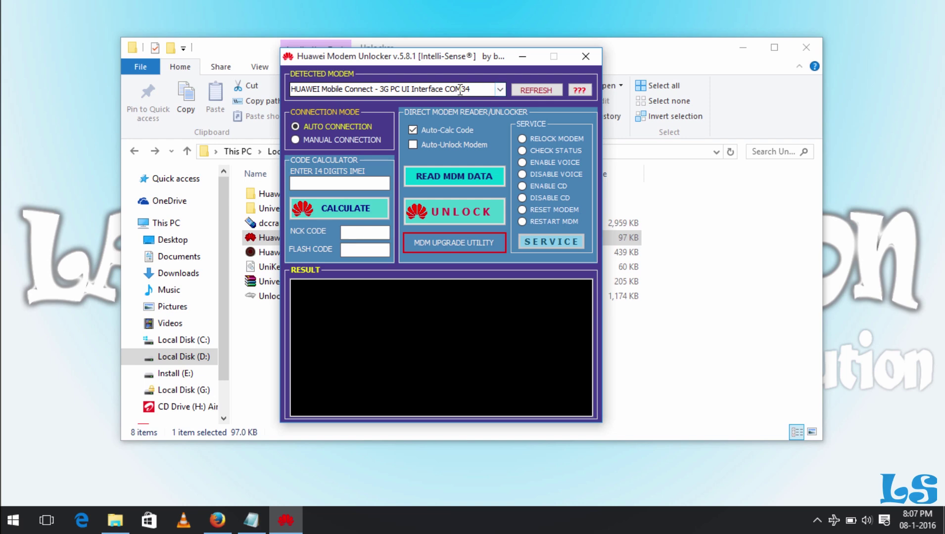
left_click(502, 88)
left_click(500, 88)
left_click(529, 91)
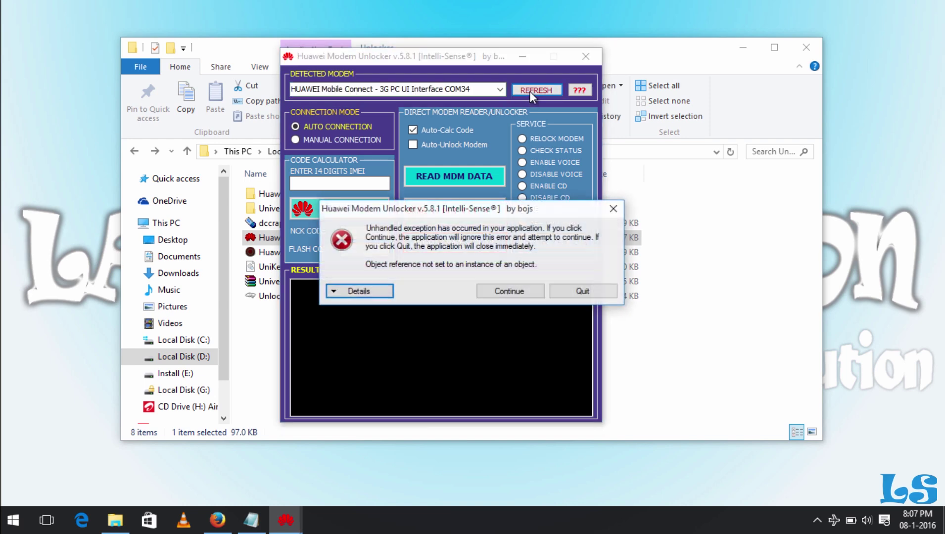
left_click(527, 290)
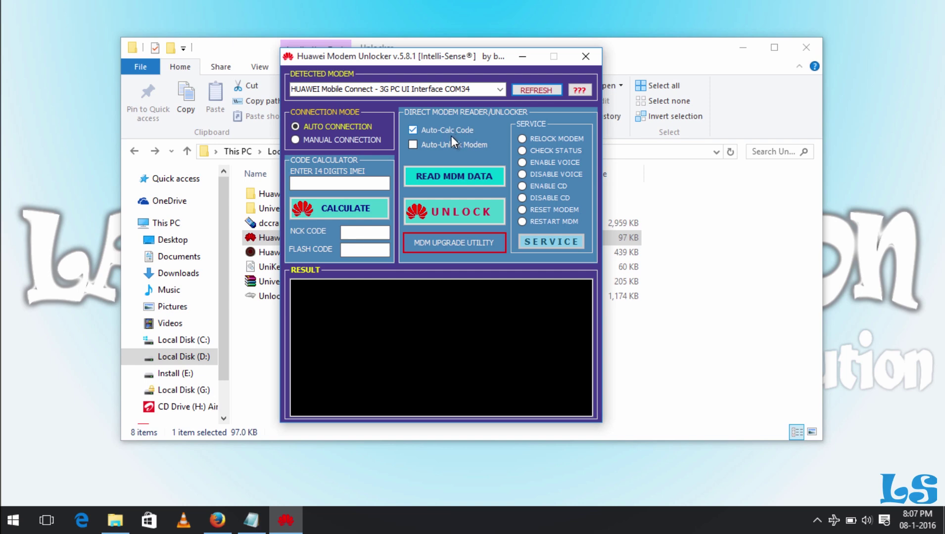
Step: Read the E173 modem data and scroll the Result box to NCK 37357067 and flash 56086754
left_click(451, 180)
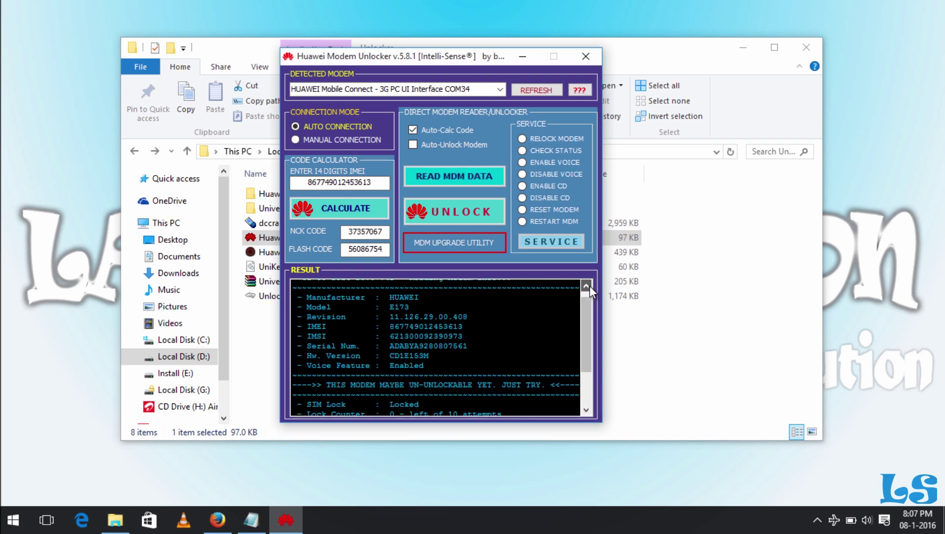
left_click(586, 286)
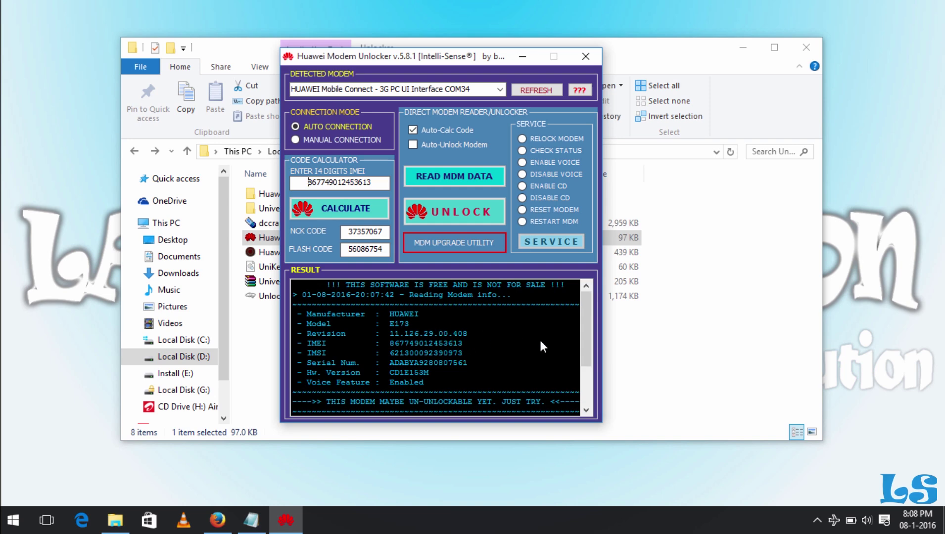
left_click(587, 411)
left_click(587, 411)
left_click(587, 411)
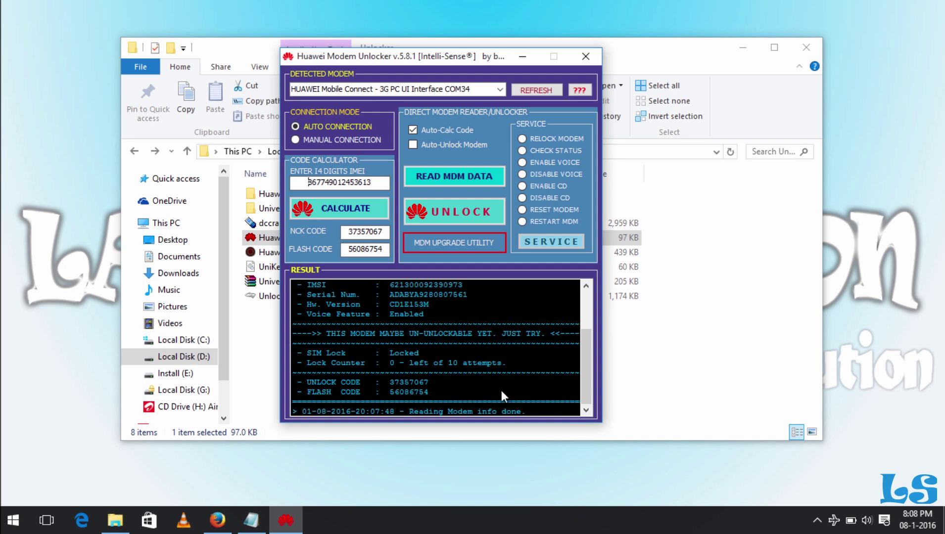
Step: Select the NCK code 37357067, then the flash code 56086754
double_click(383, 232)
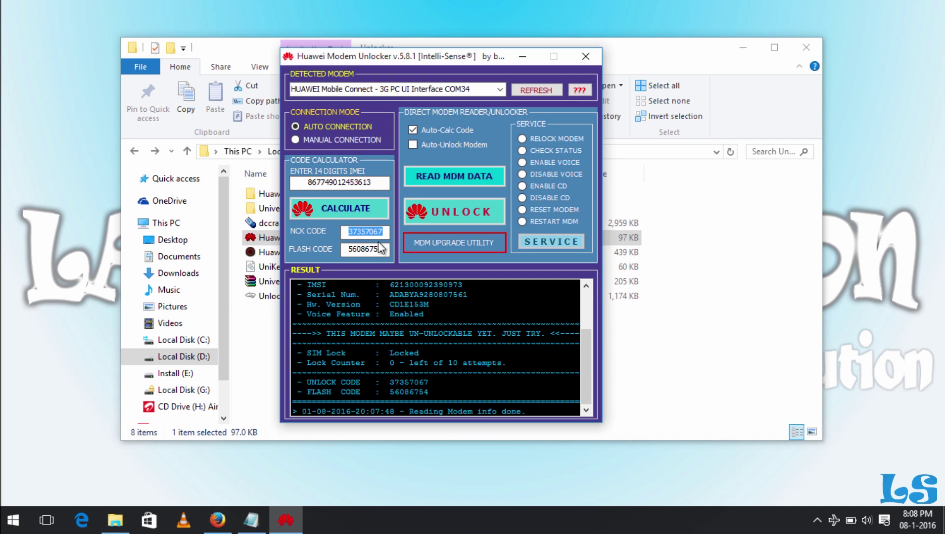
left_click_drag(385, 249, 343, 253)
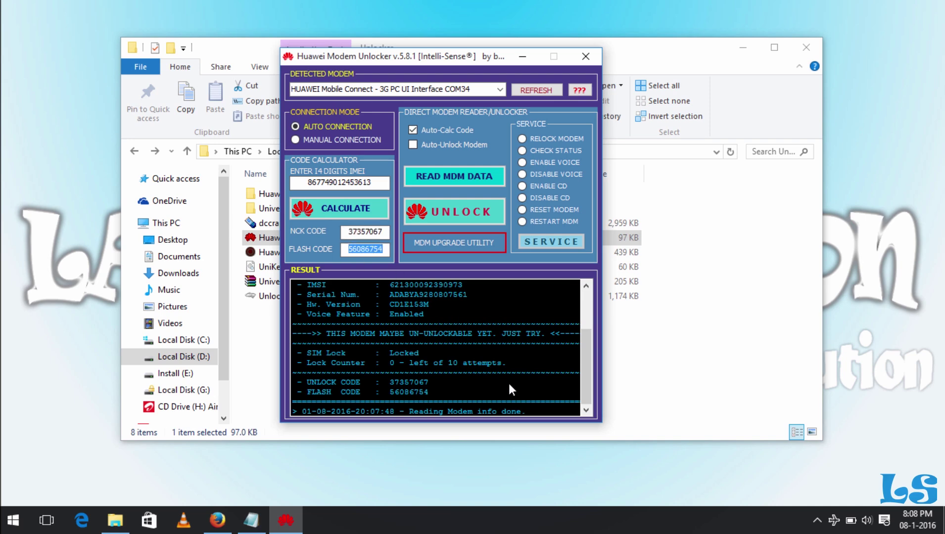